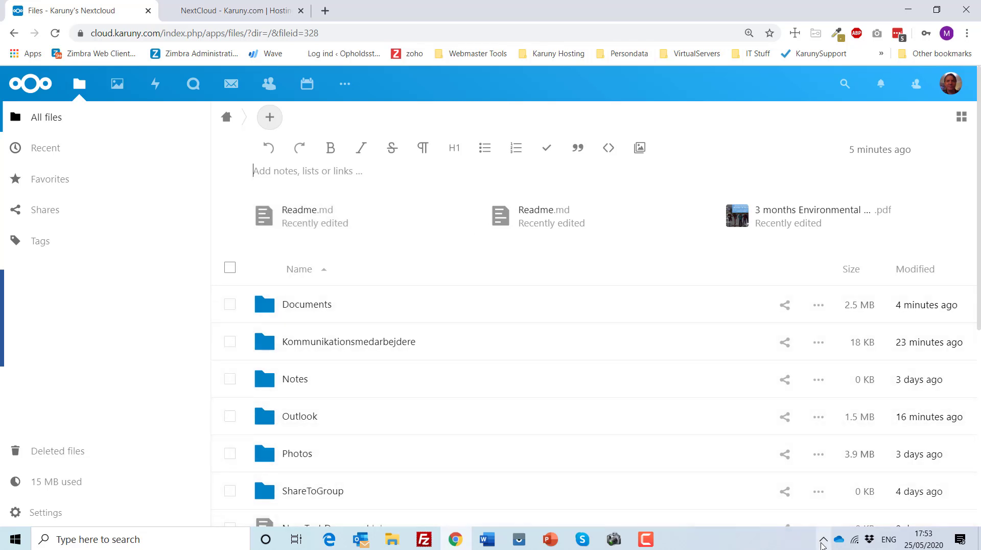
Check in the Nextcloud client which folders sync to D:\Nextcloud, then reopen the tray overflow.
left_click(823, 542)
left_click(779, 492)
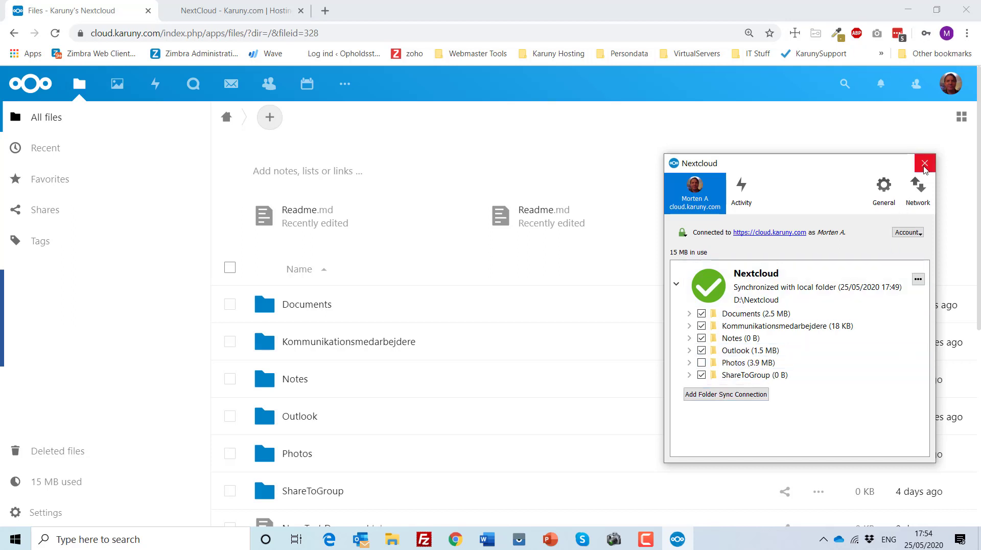
left_click(925, 163)
left_click(823, 539)
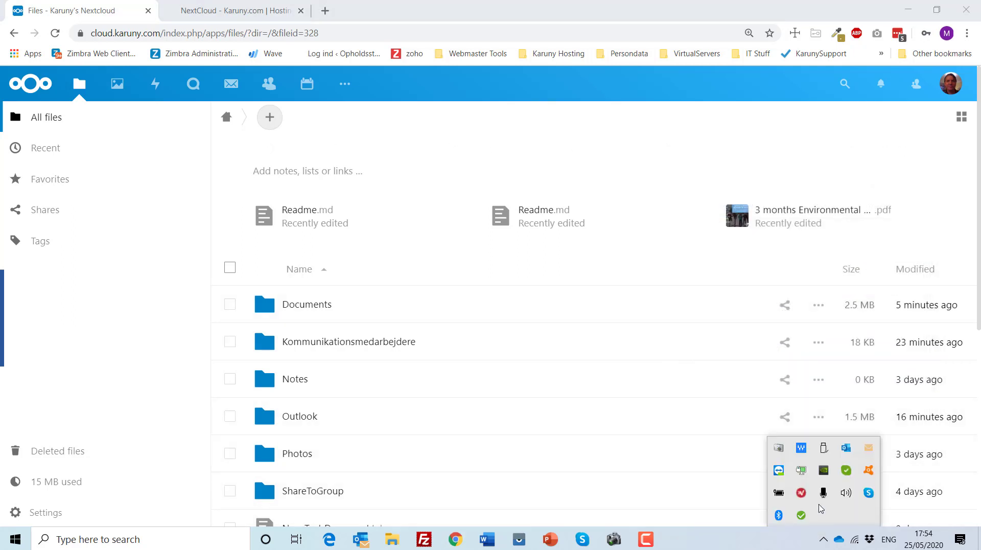
Open the local D:\Nextcloud folder from the tray menu, then minimize File Explorer.
right_click(801, 515)
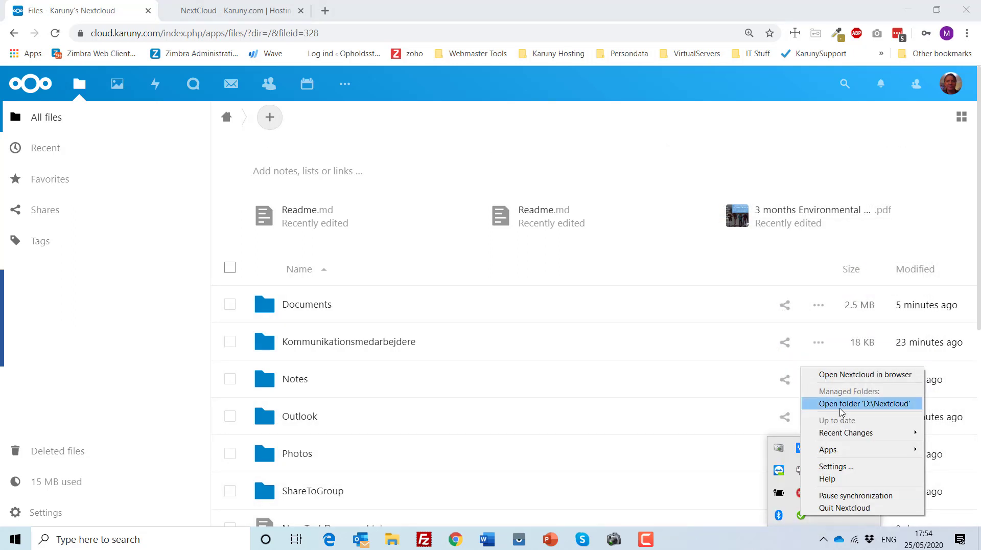
left_click(842, 404)
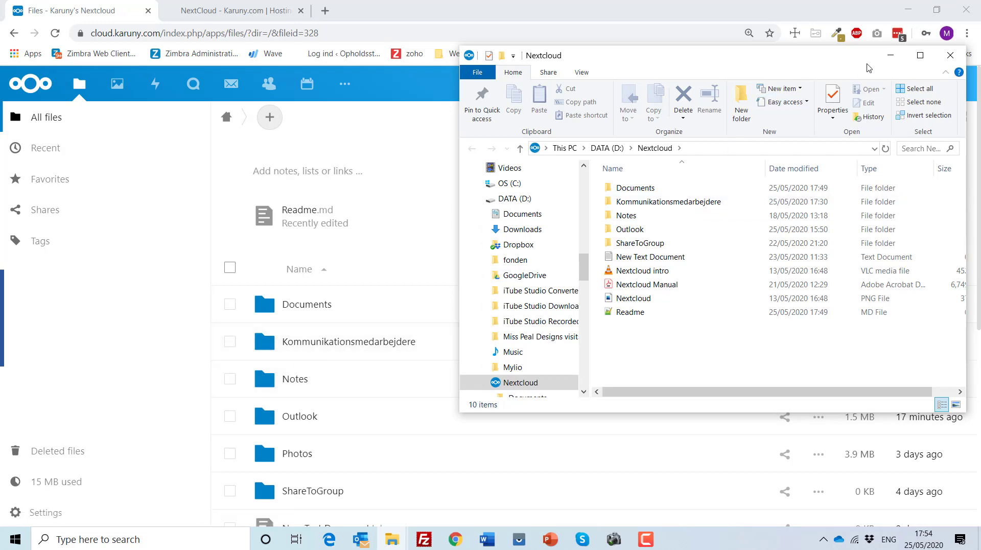
left_click(887, 60)
mouse_move(566, 142)
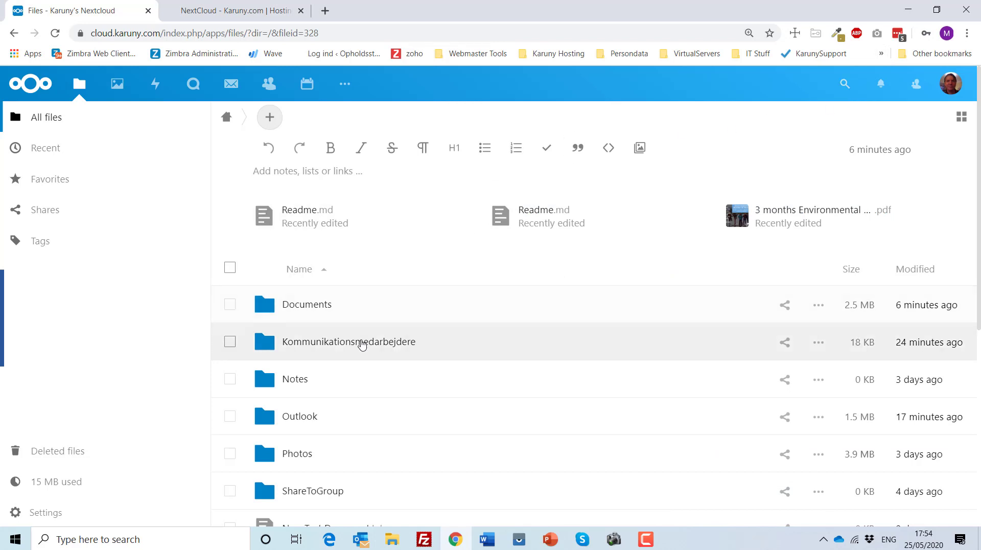
Open Article Camillo.docx from Kommunikationsmedarbejdere, hide the sidebar, and type 'ffffffff' under 'kooo'.
left_click(362, 343)
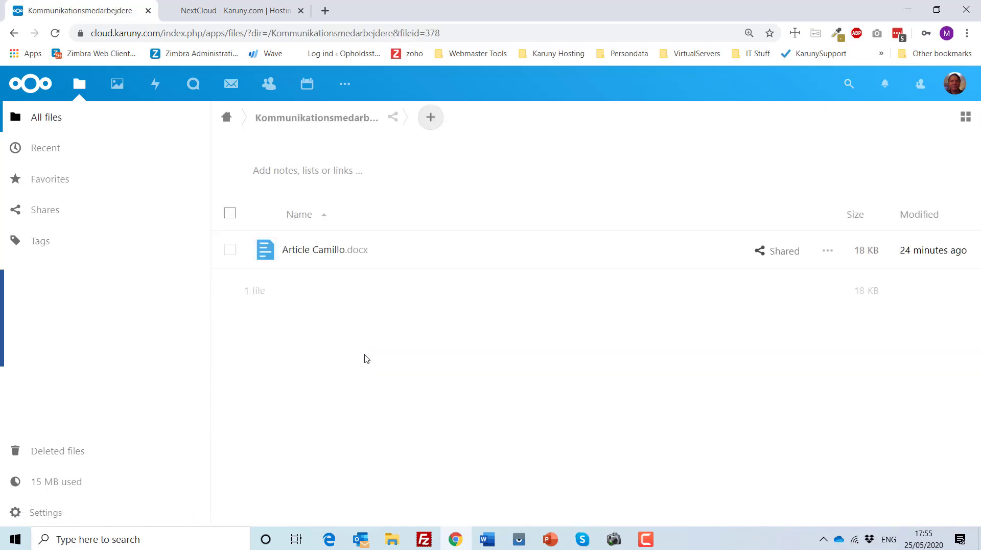
left_click(265, 254)
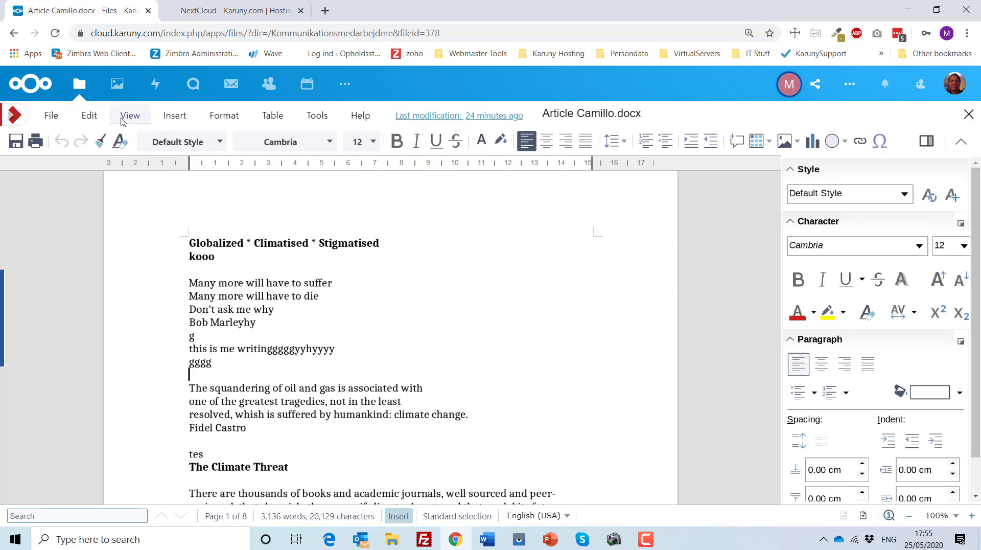
left_click(128, 115)
left_click(162, 284)
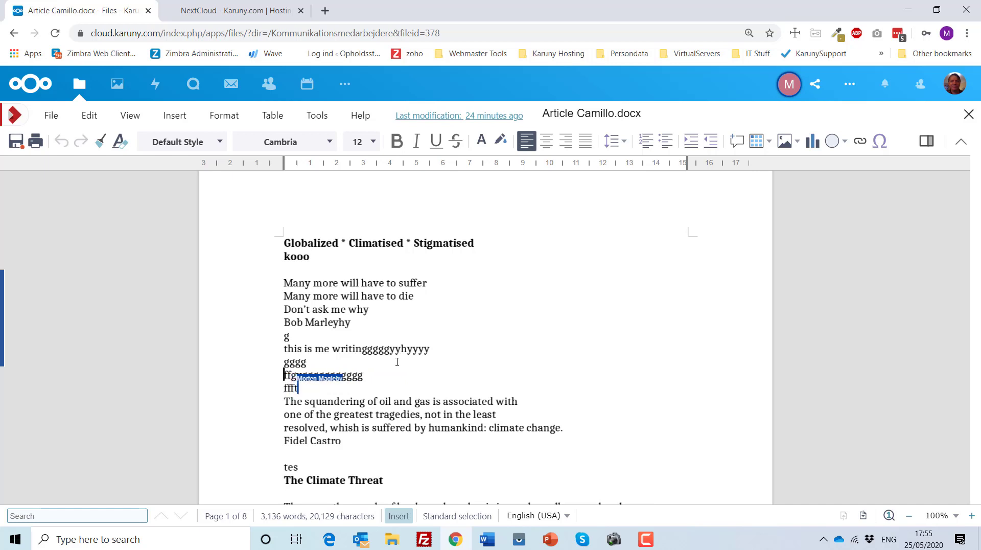
left_click(341, 268)
type("ffffffff")
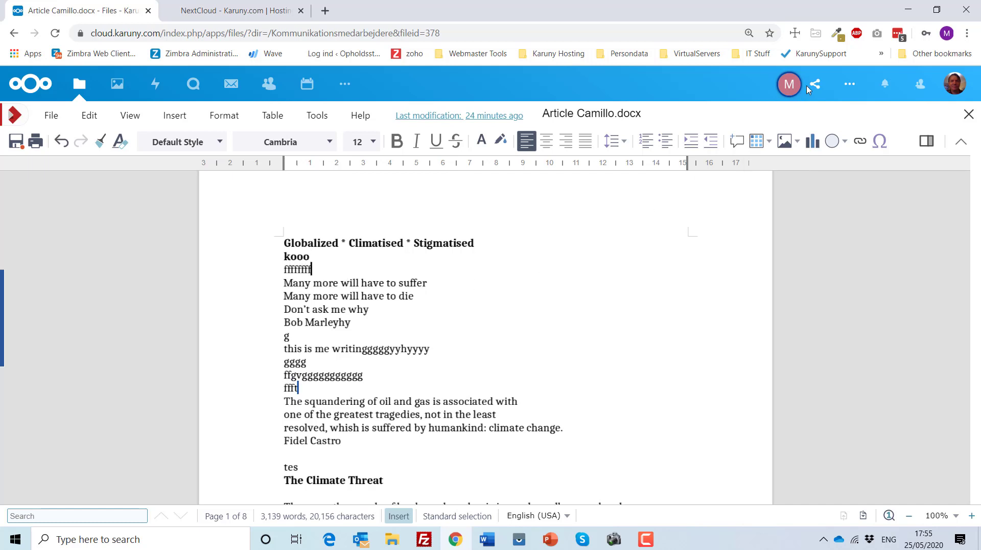
Check the article's co-editors and join its chat in the details sidebar, then return to Files.
left_click(793, 88)
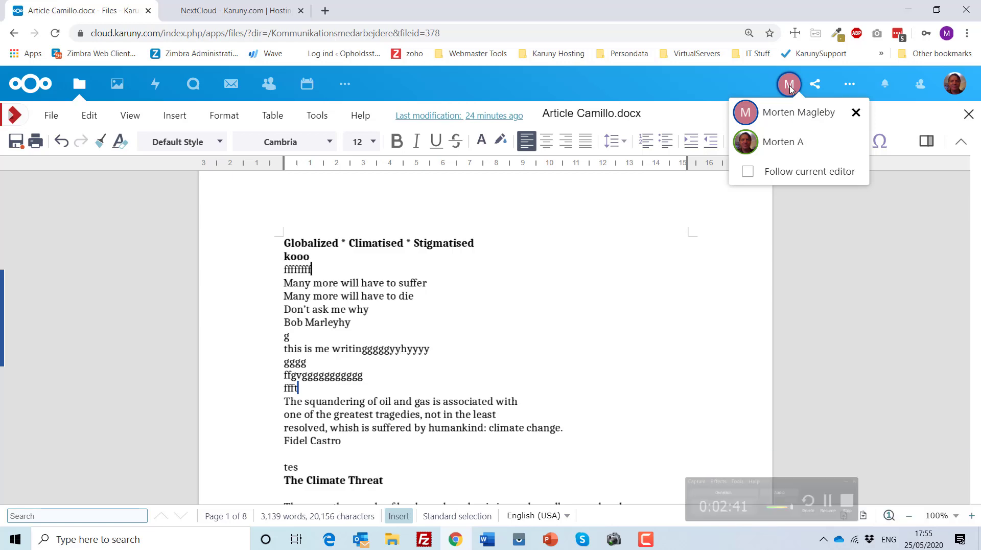
left_click(820, 89)
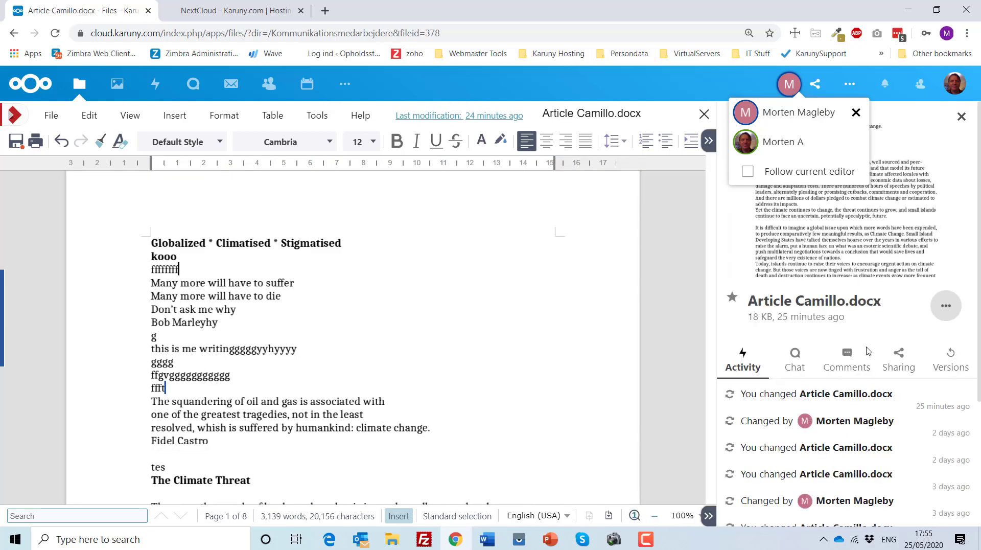
left_click(795, 359)
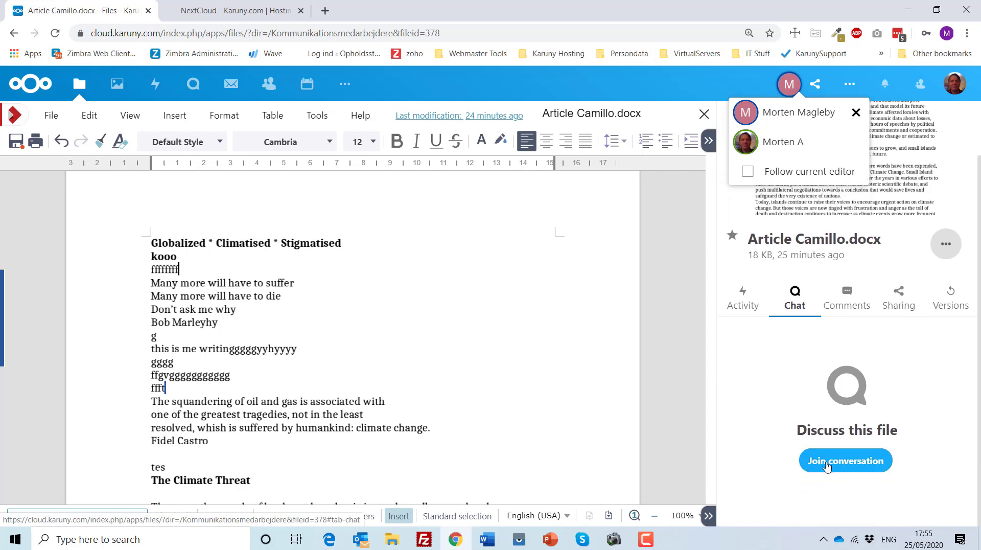
left_click(828, 462)
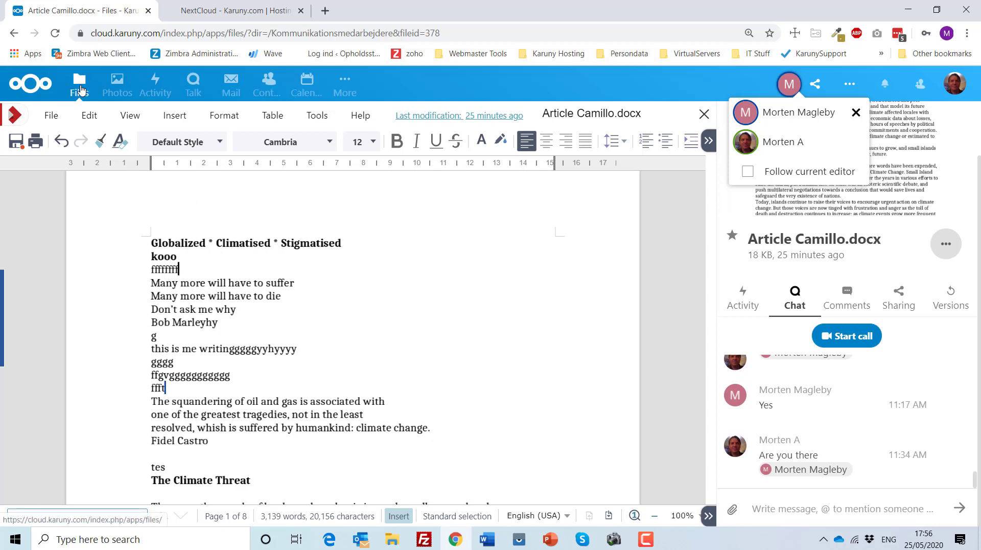
left_click(80, 90)
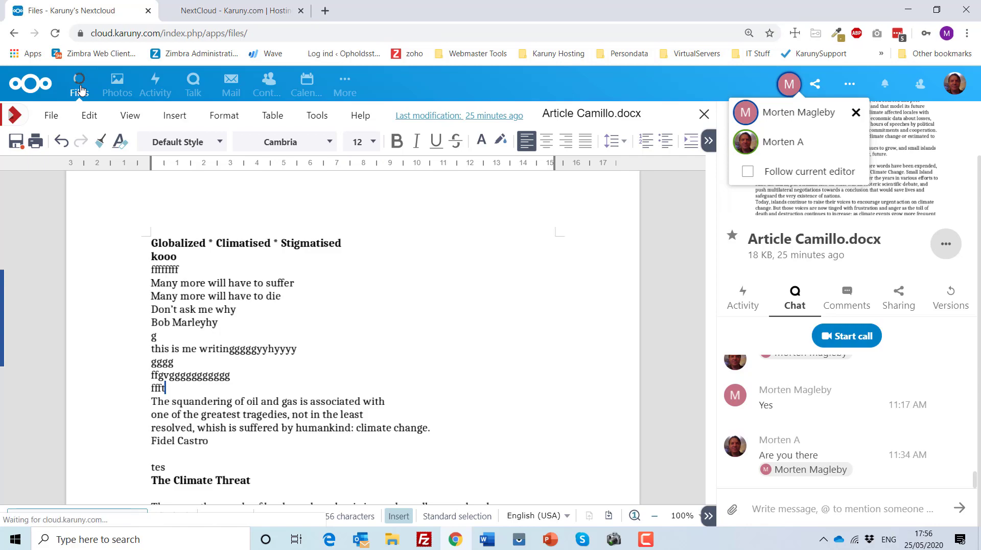
On the phone's Nextcloud app, view and dismiss the add-content options, then bring up recent apps.
key("alt+Tab")
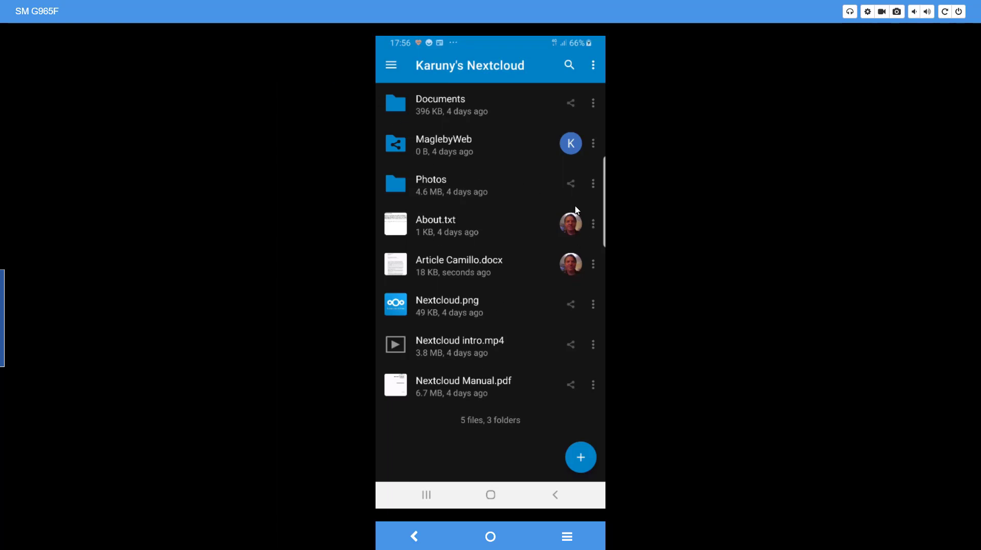
left_click(582, 458)
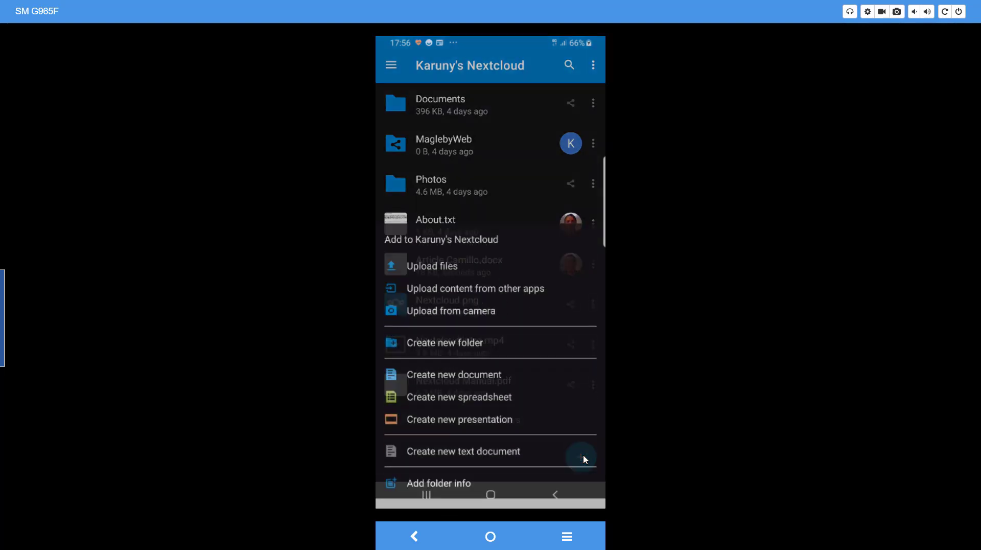
left_click(449, 145)
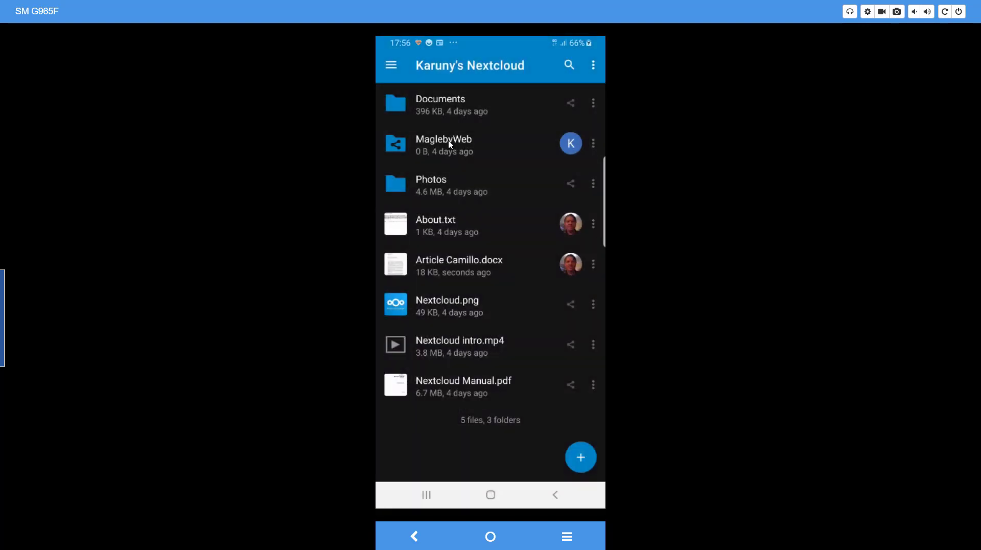
key("alt+s")
Open Nextcloud Talk on the phone, browse contacts for a new conversation, then return to Chrome.
left_click(450, 145)
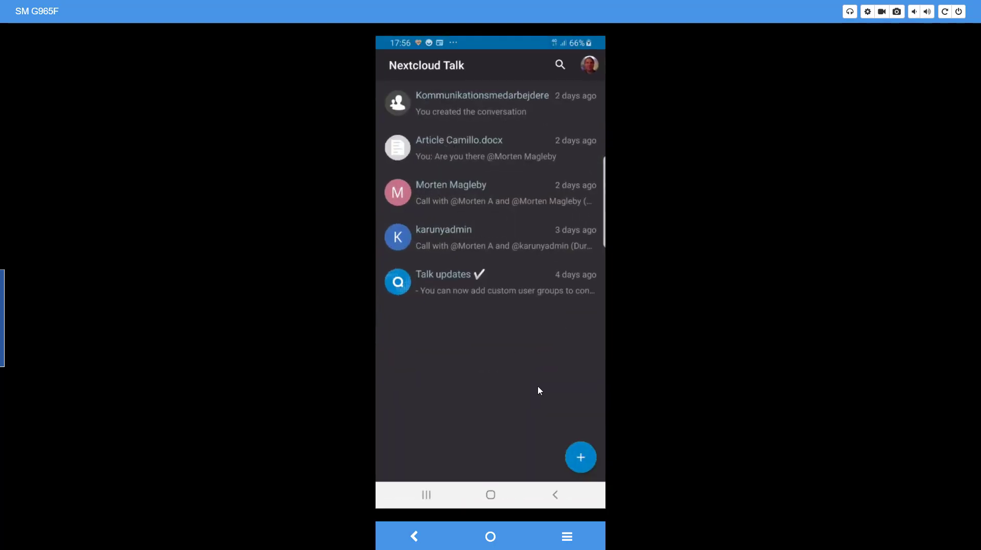
left_click(584, 460)
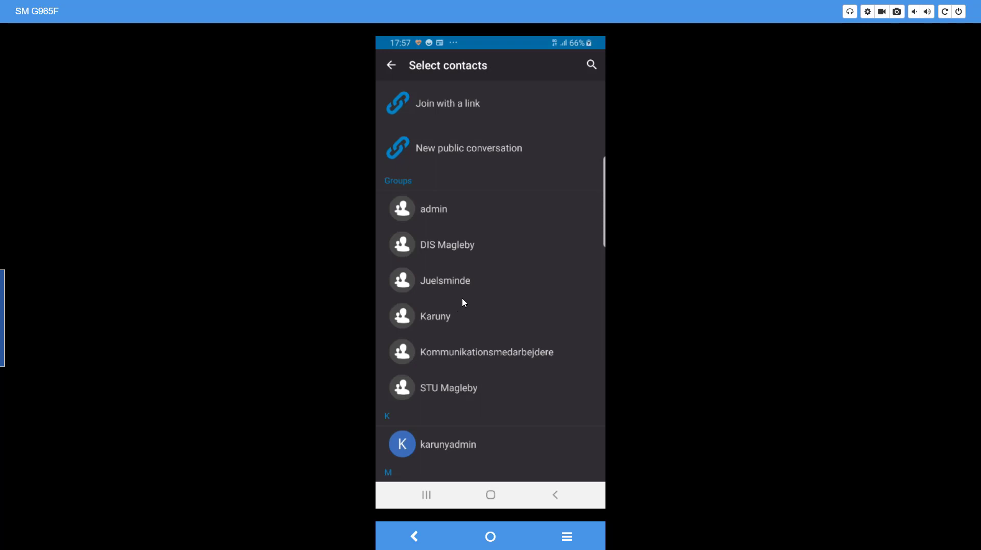
key("alt+Tab")
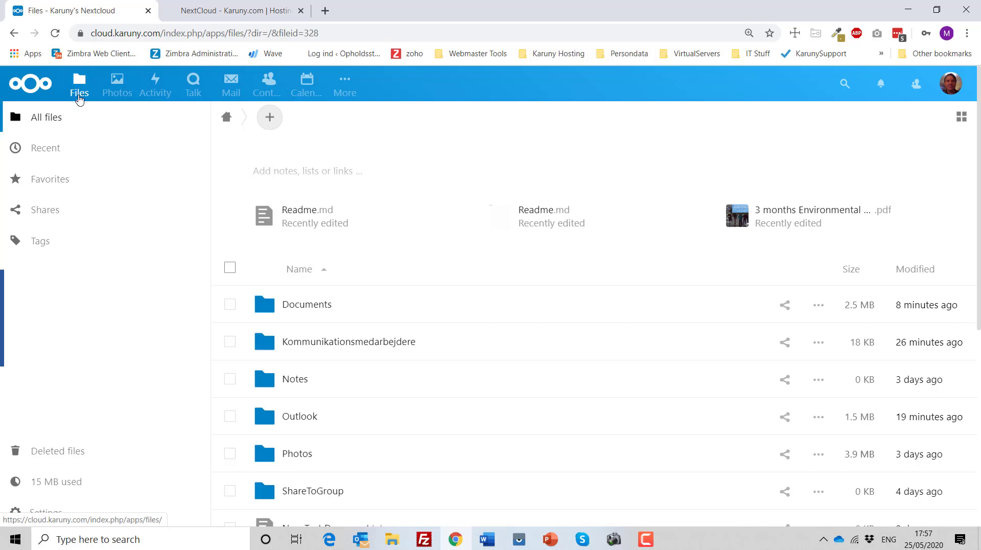
Browse Your albums into Photos and WebsitePic, view WebsitePic's sharing options, then open Activity.
left_click(113, 97)
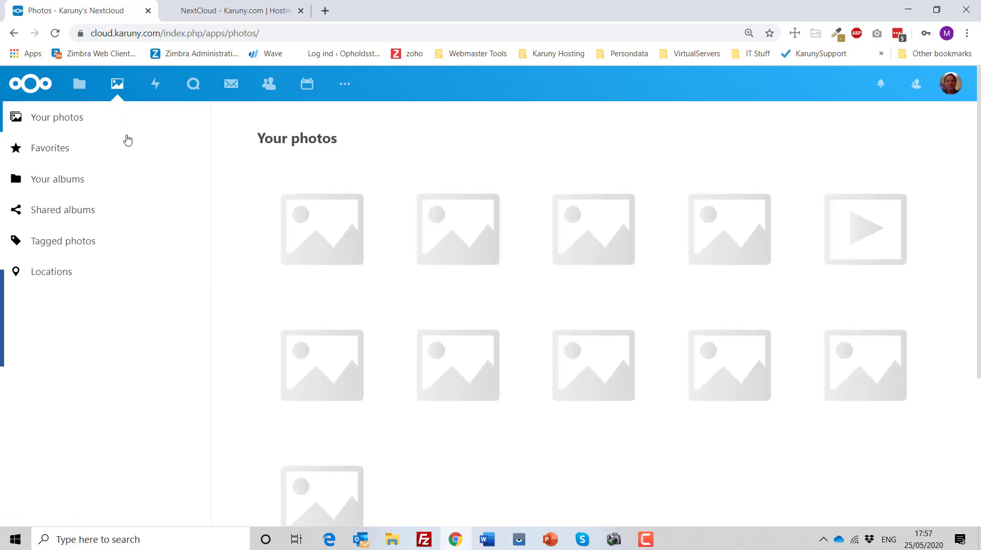
left_click(62, 180)
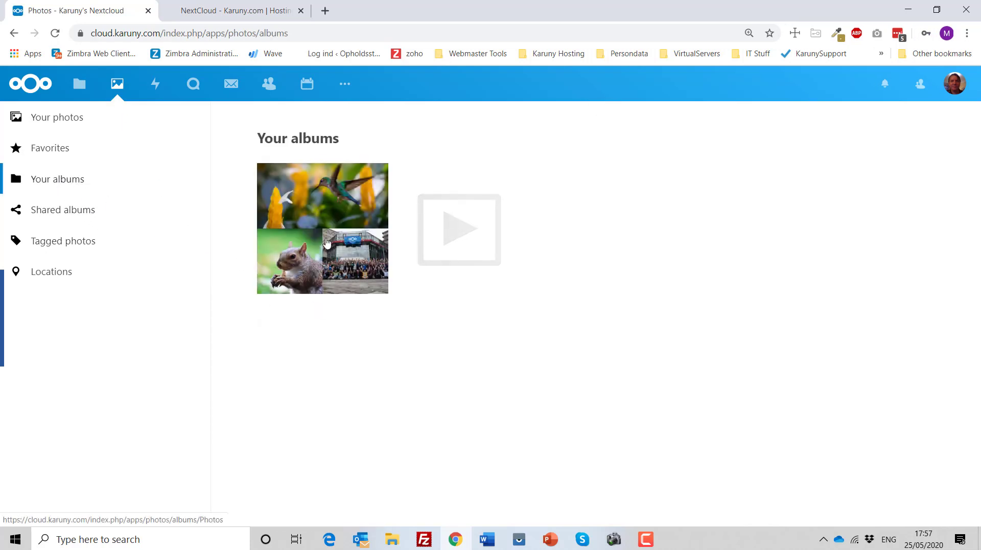
left_click(325, 239)
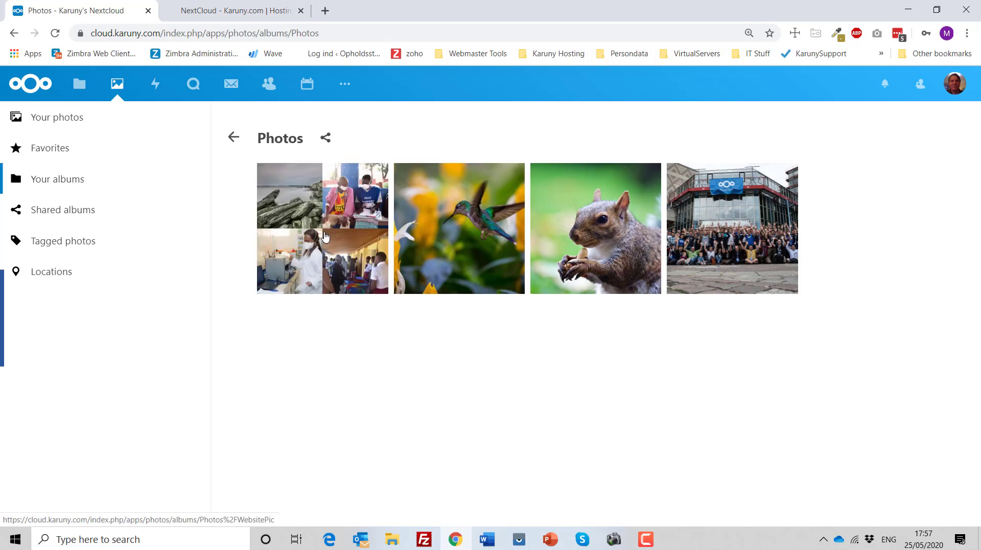
left_click(322, 245)
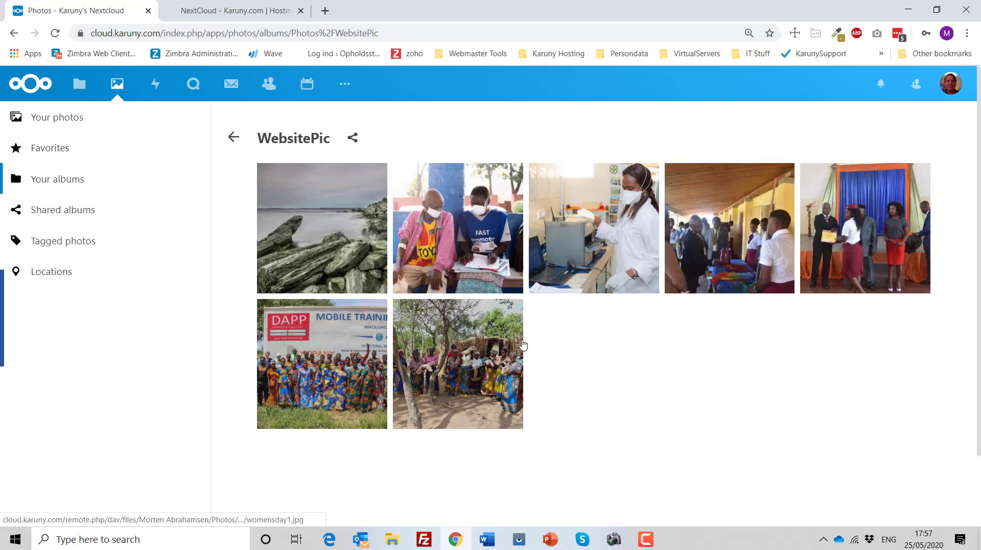
left_click(352, 138)
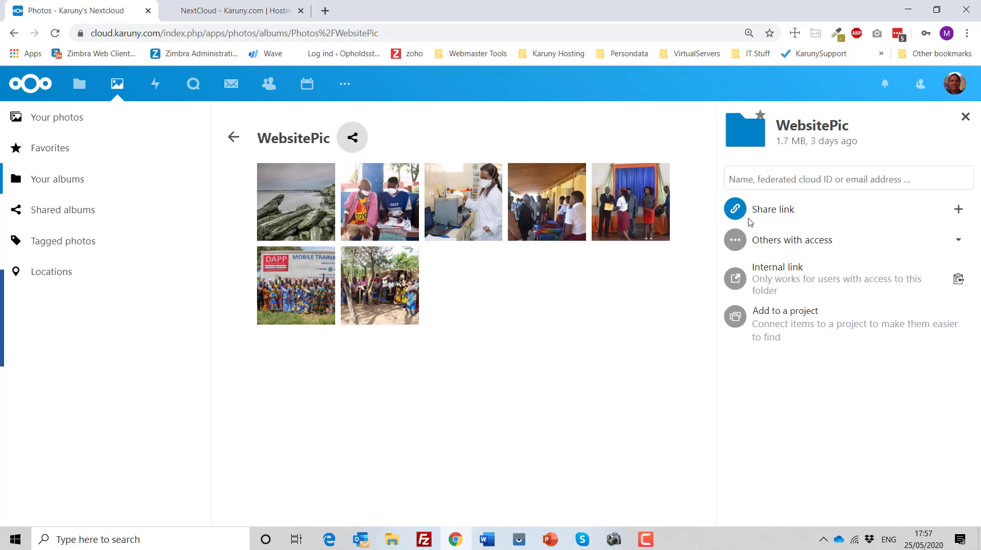
left_click(234, 138)
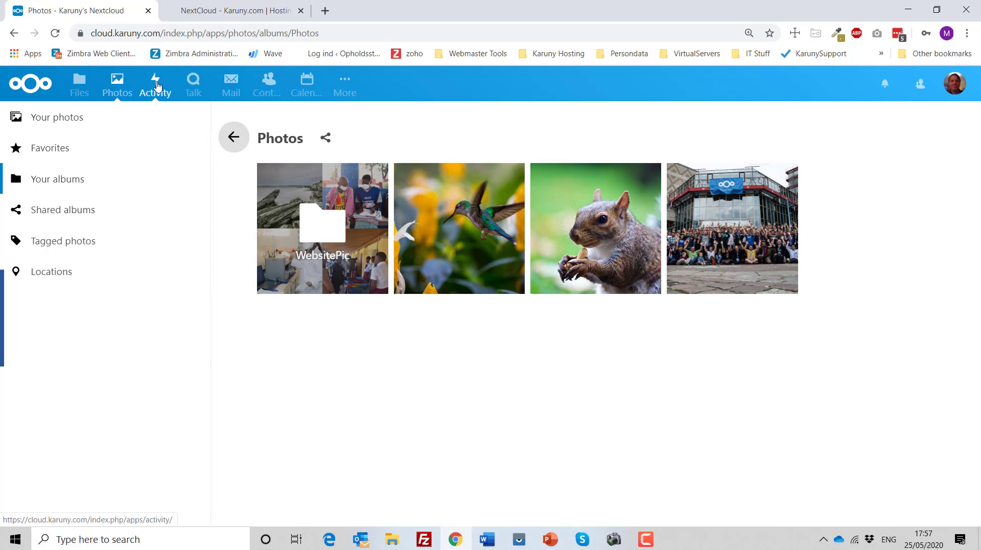
left_click(157, 99)
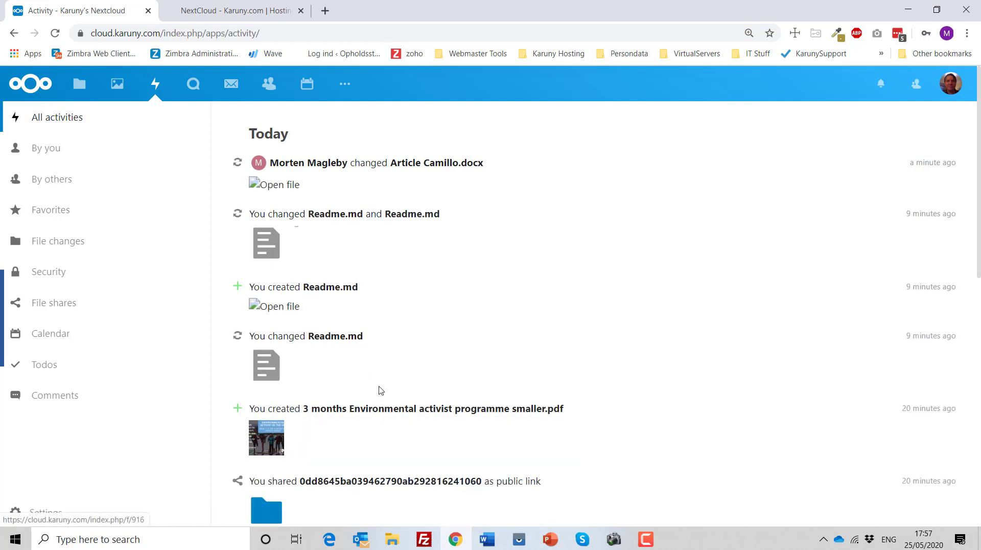
Open Talk from the top bar to list the five chat conversations.
left_click(192, 88)
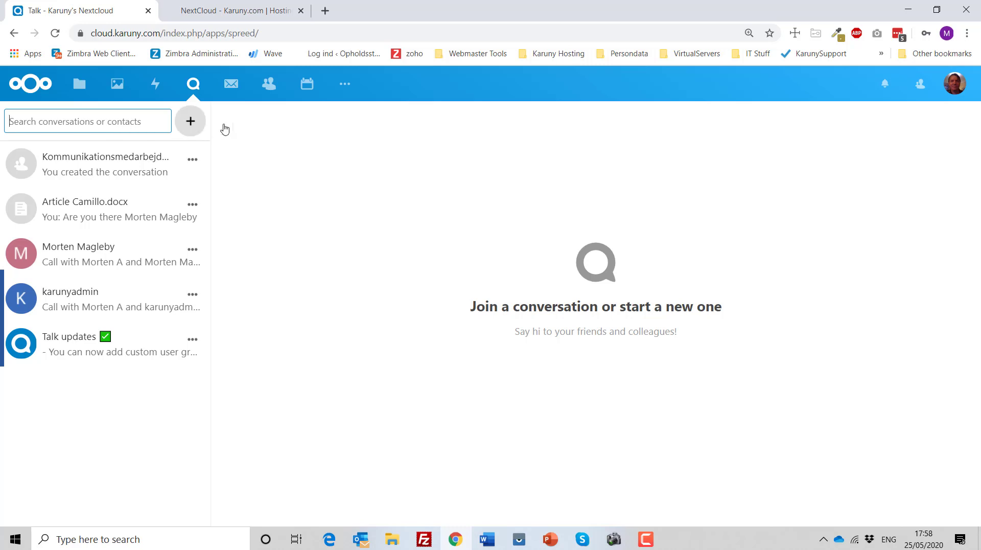
Open Mail to read the latest RE: reply, then switch to Contacts.
left_click(231, 95)
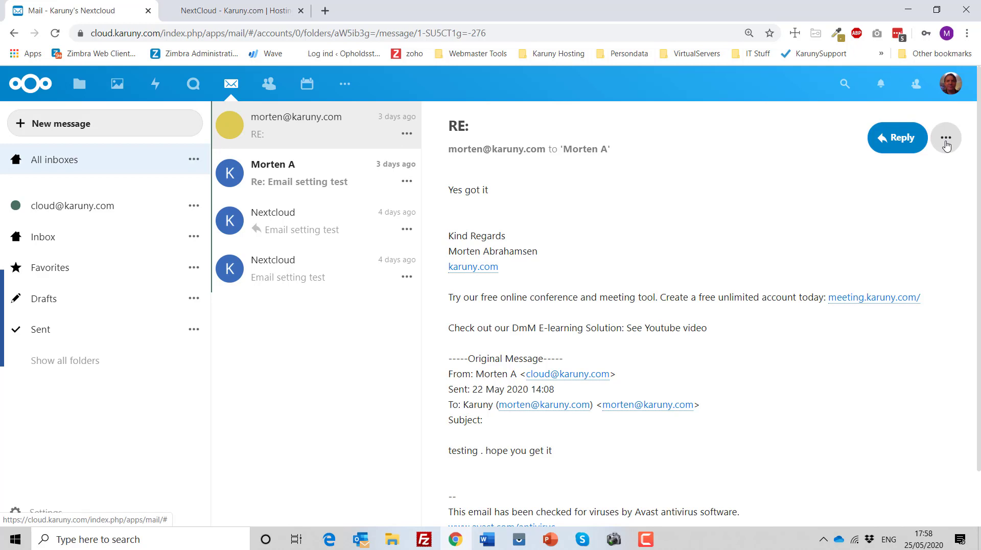
left_click(268, 91)
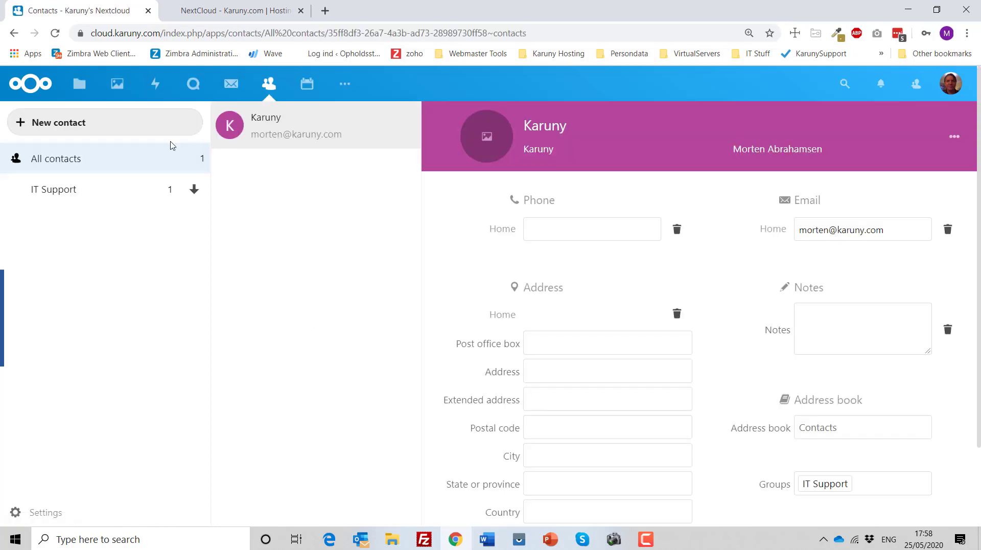
In Contacts settings, begin sharing Sosialrådgivere with 'kom', then close settings without sharing.
left_click(52, 521)
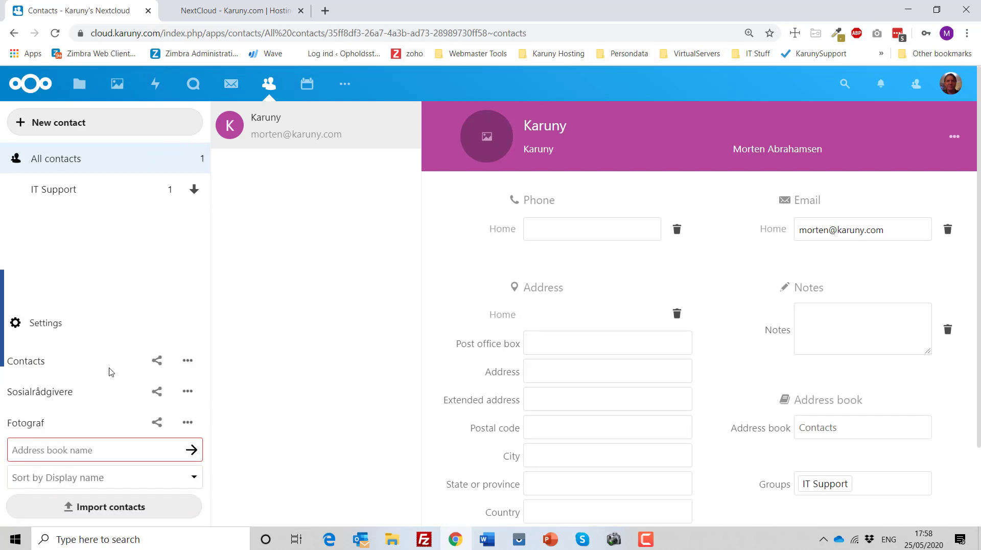
left_click(157, 391)
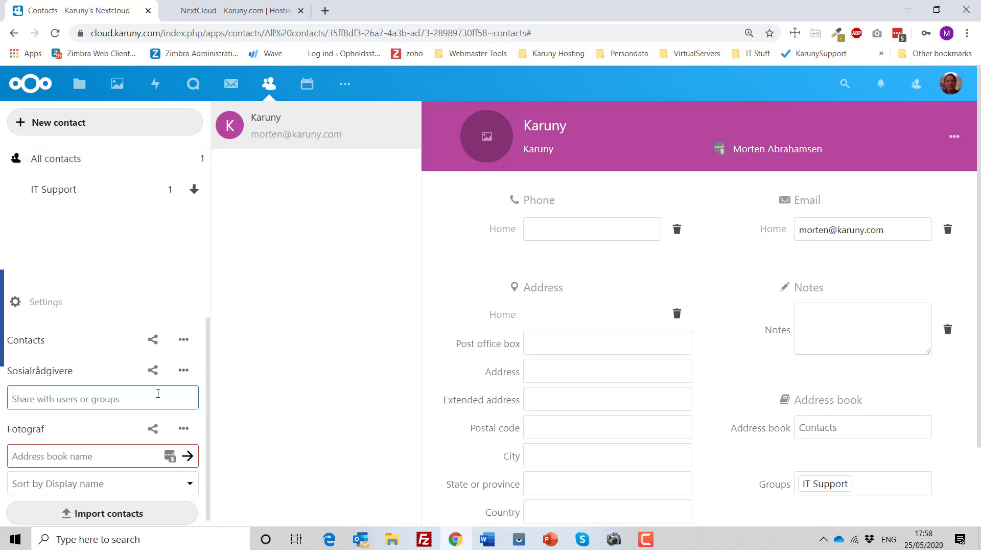
type("kom")
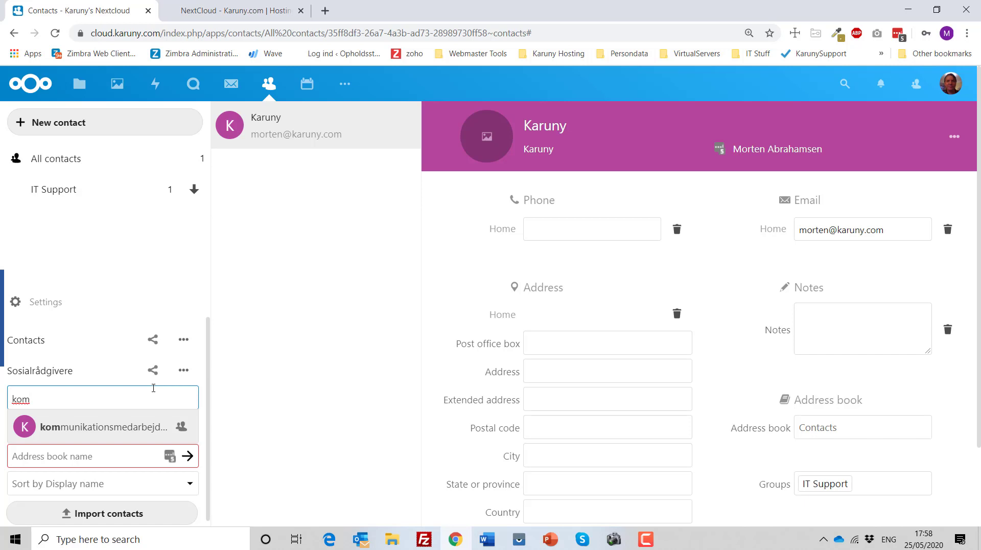
left_click(288, 245)
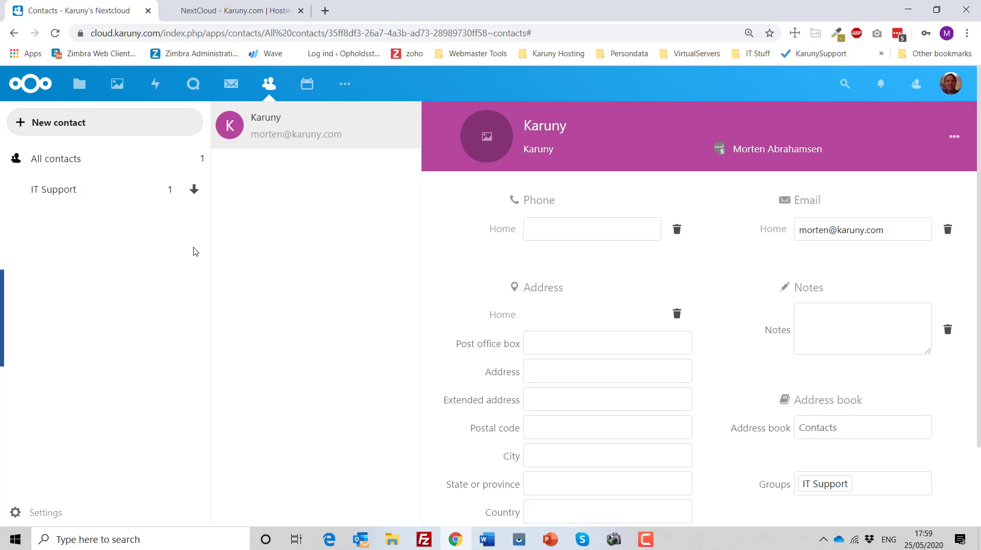
Show the May 2020 month in Calendar, then switch to the Karuny Cloud demo-booking page.
left_click(307, 87)
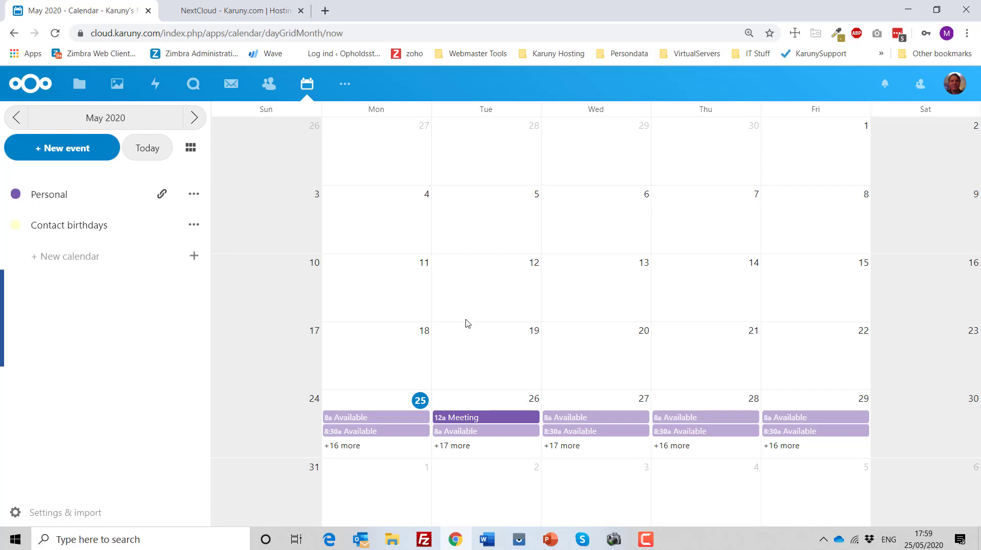
left_click(254, 13)
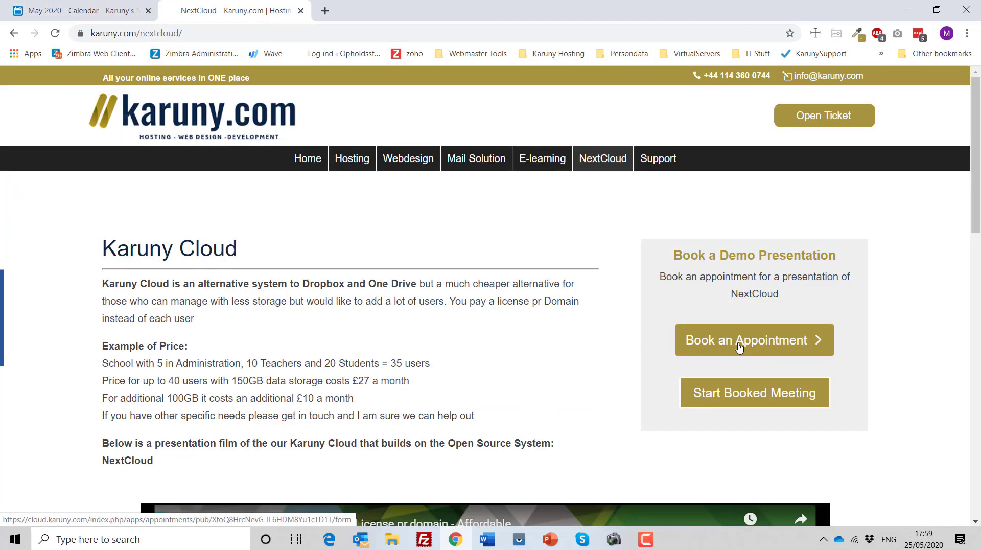
Book the NextCloud Presentation for Tue May 26, 10:30 AM with autofilled contact details, then return to Calendar.
left_click(741, 346)
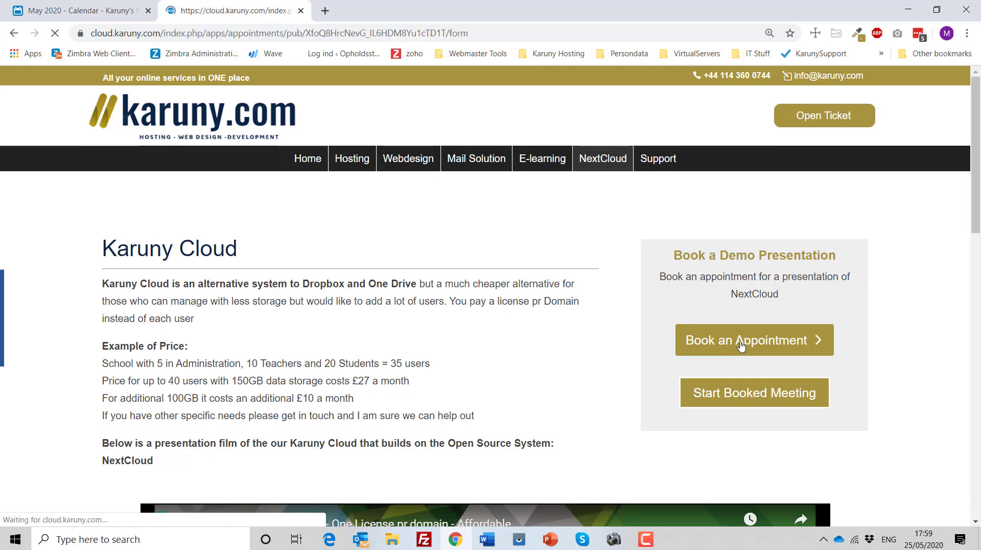
left_click(569, 231)
left_click(453, 344)
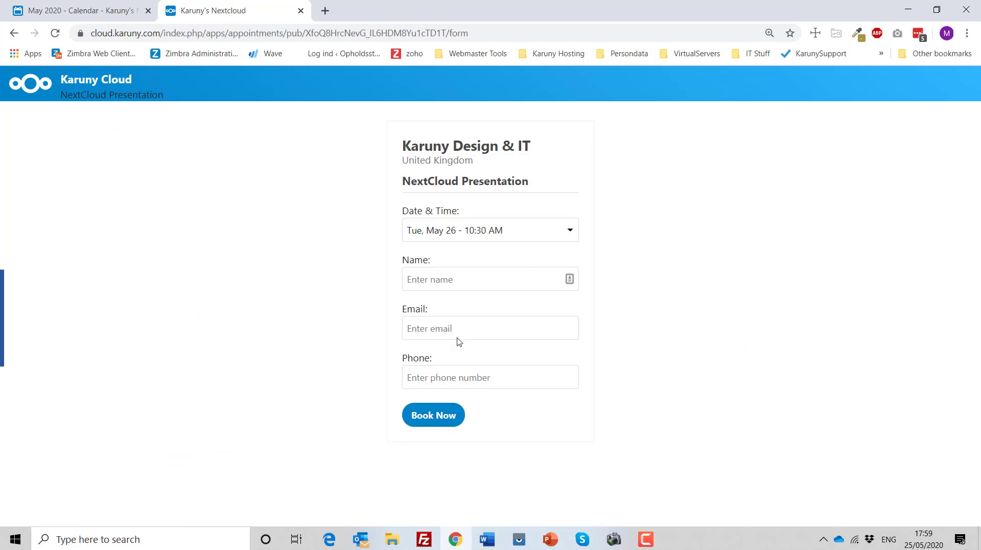
left_click(458, 280)
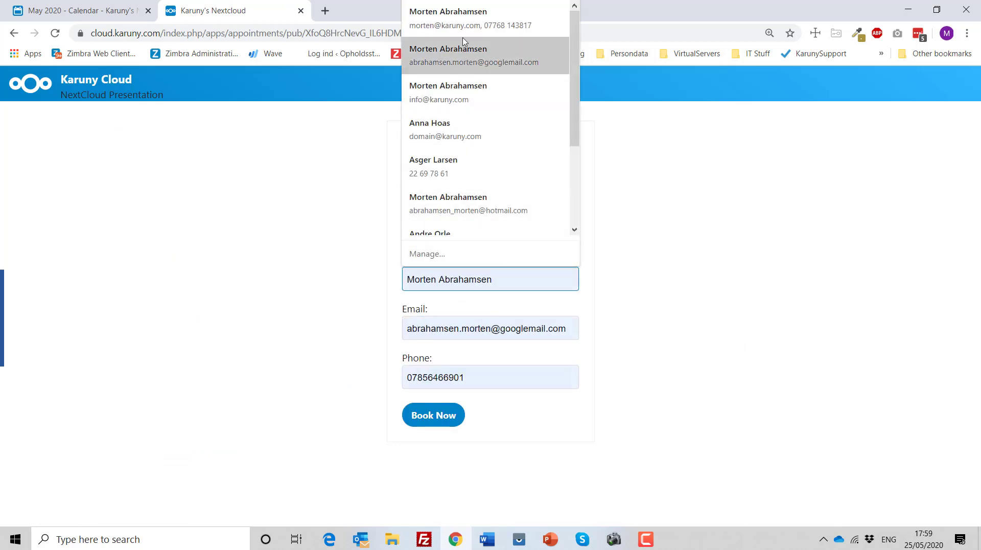
left_click(460, 18)
left_click(433, 417)
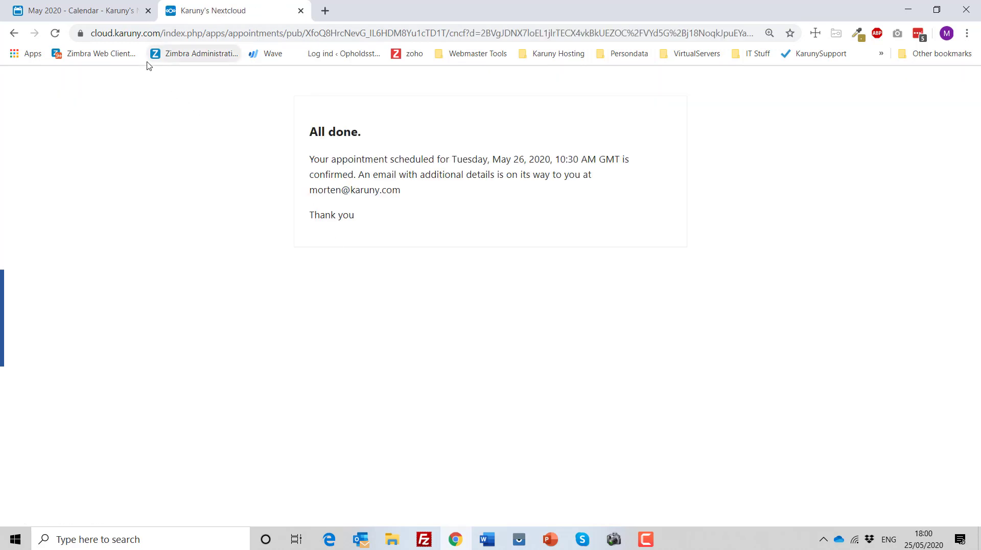
left_click(99, 11)
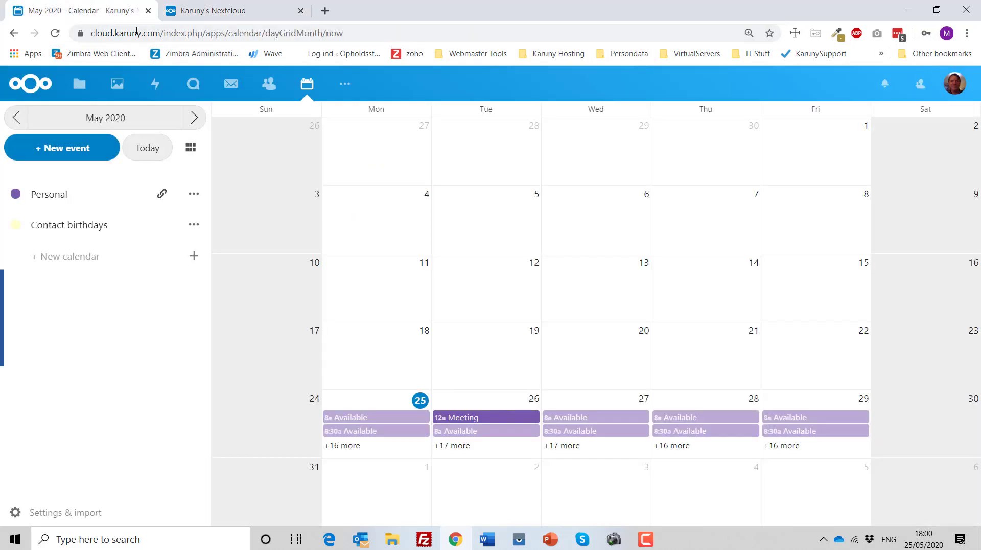
Open the Tasks app, view the Economy list, then go back to the Agitation list.
left_click(345, 90)
left_click(329, 118)
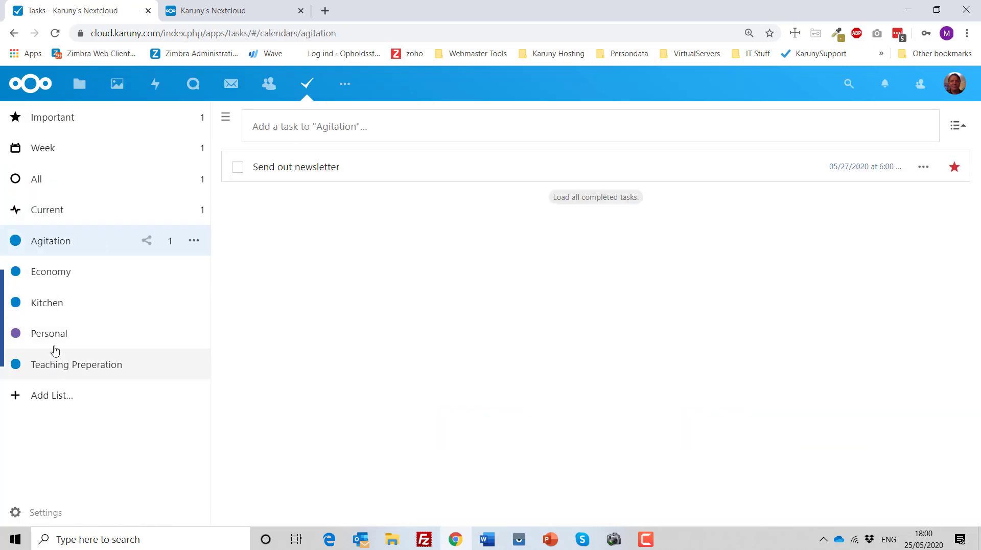
left_click(88, 280)
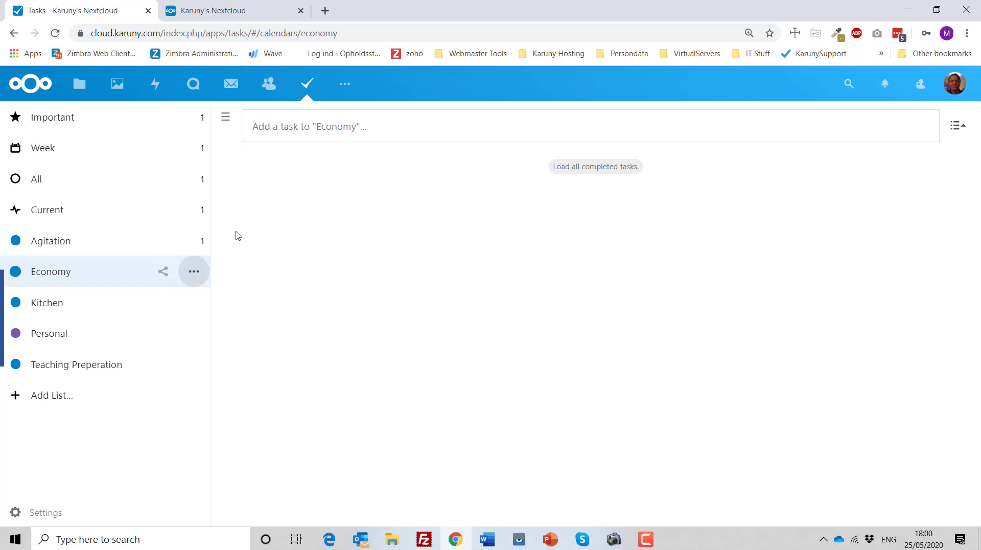
left_click(84, 251)
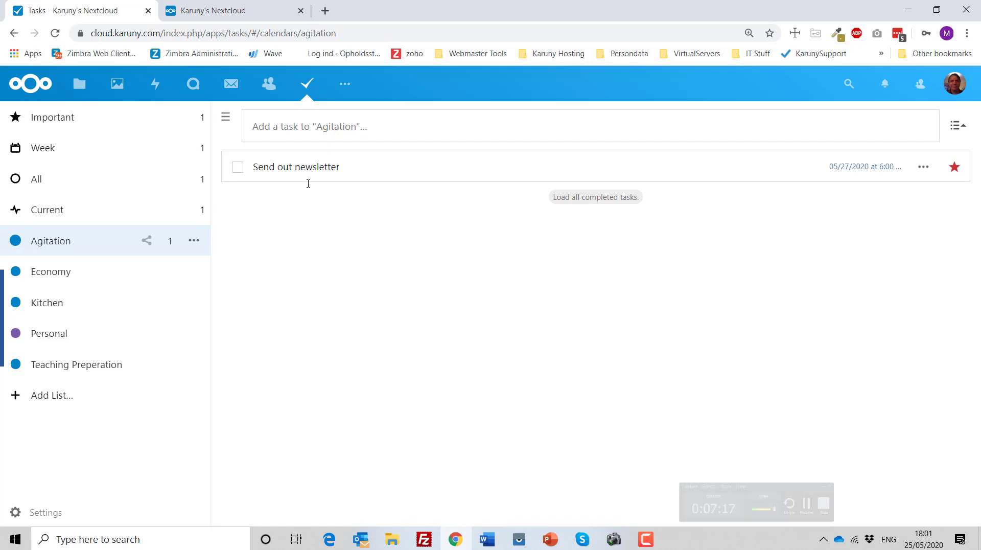
Bring up the Sending Big Files draft, cancel the Upload files dialogs, and send it.
mouse_move(361, 544)
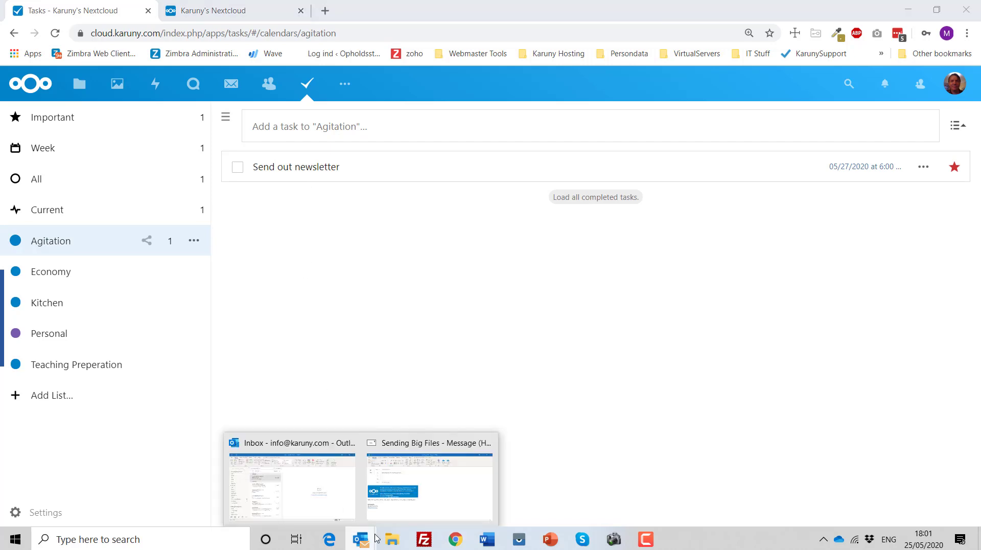
left_click(405, 503)
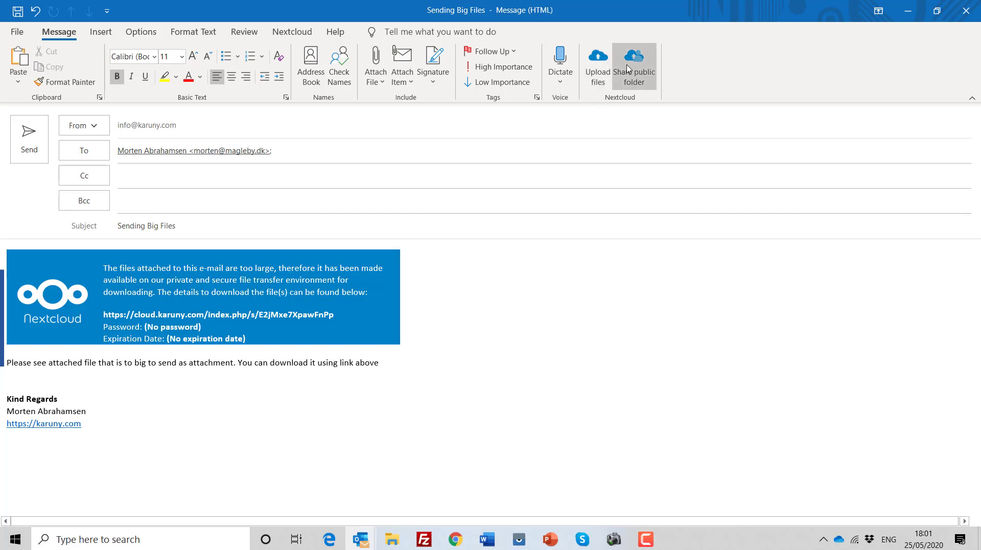
left_click(595, 72)
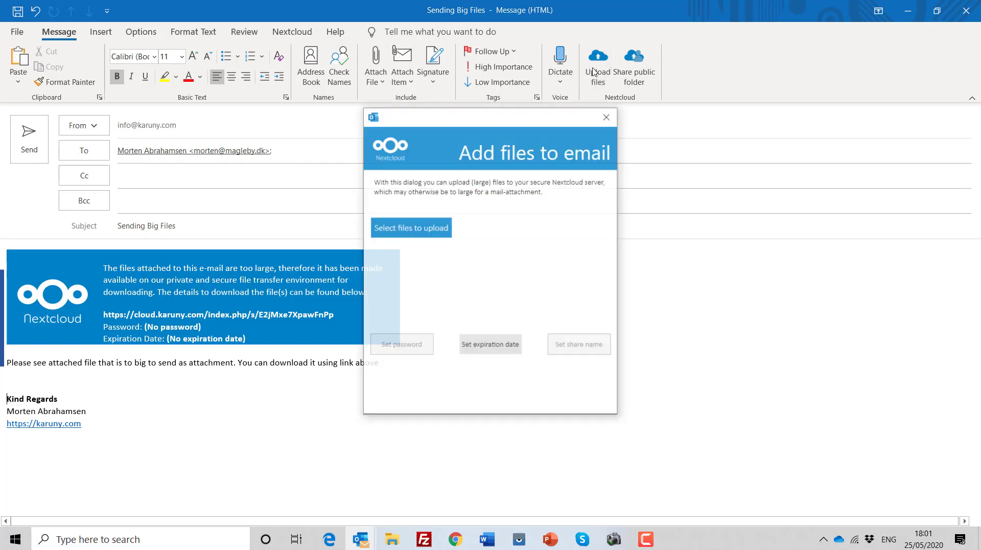
left_click(417, 231)
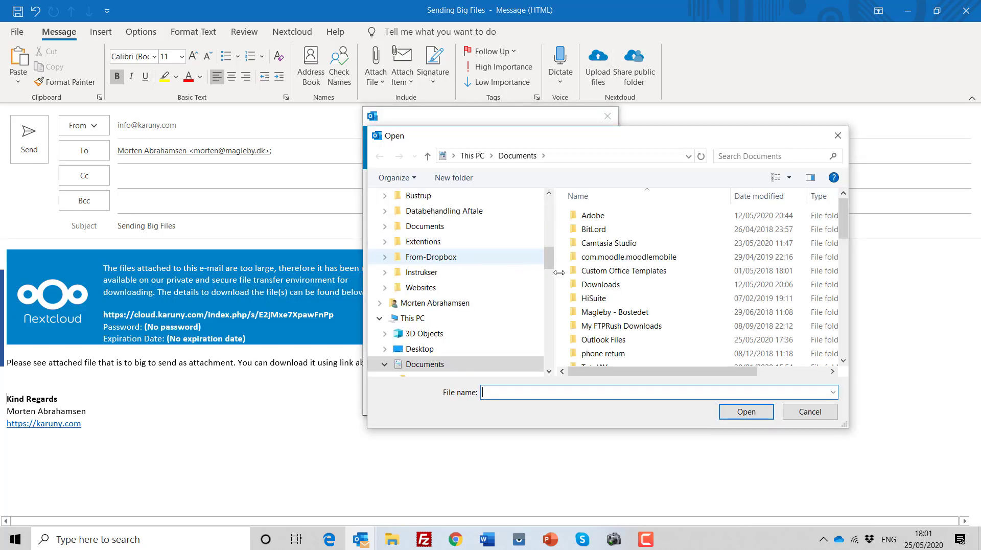
left_click(841, 137)
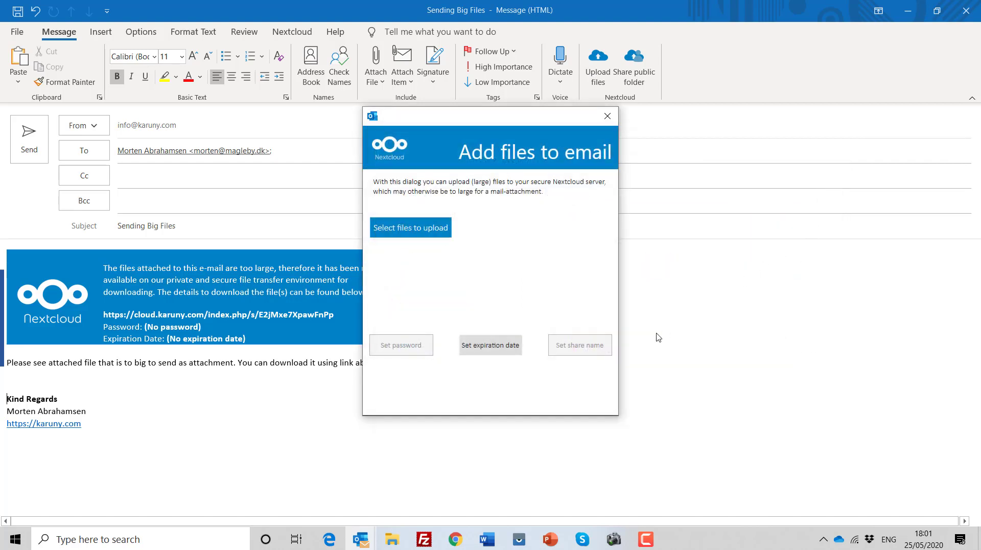
left_click(608, 123)
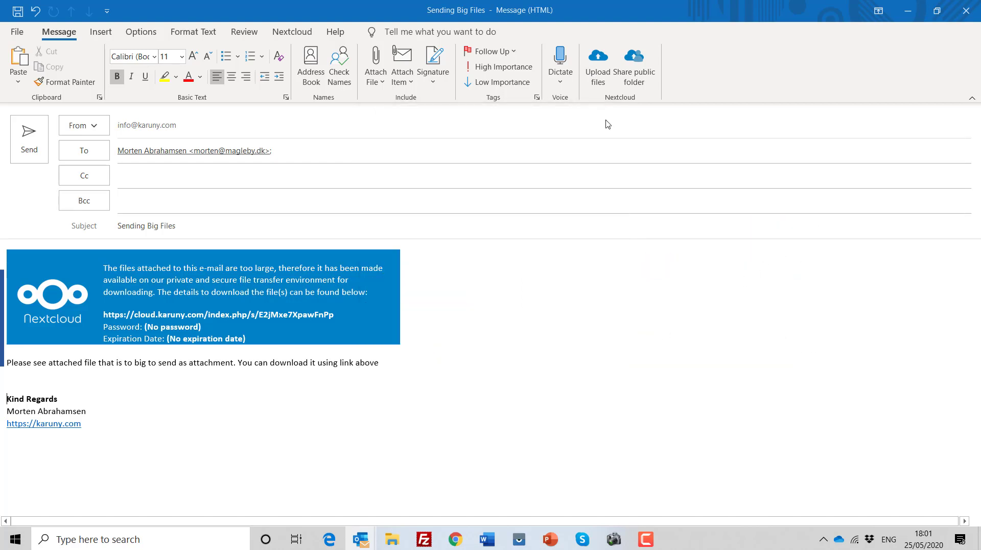
left_click(28, 146)
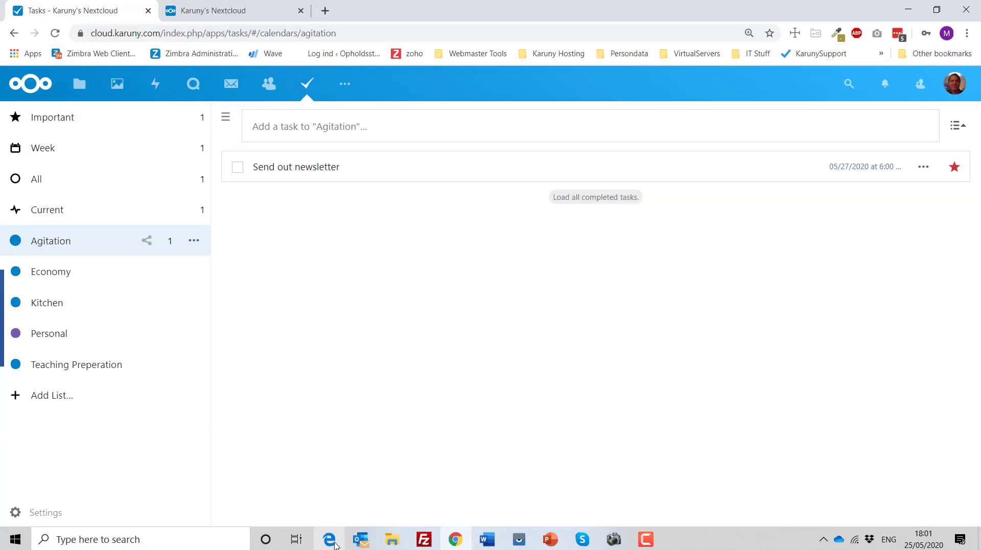
Open the programme PDF share link from the Outlook message, then return to the Nextcloud Files tab.
left_click(361, 539)
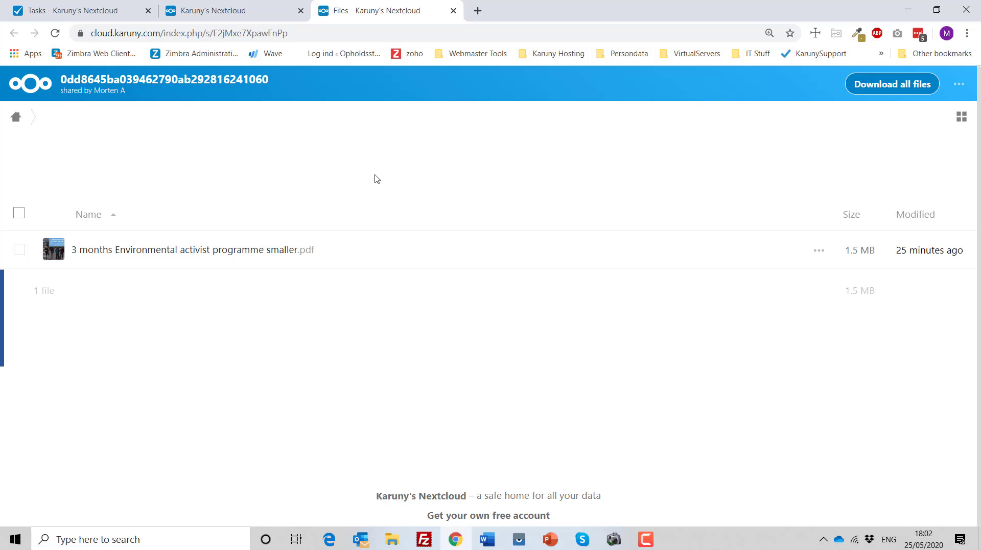
left_click(113, 11)
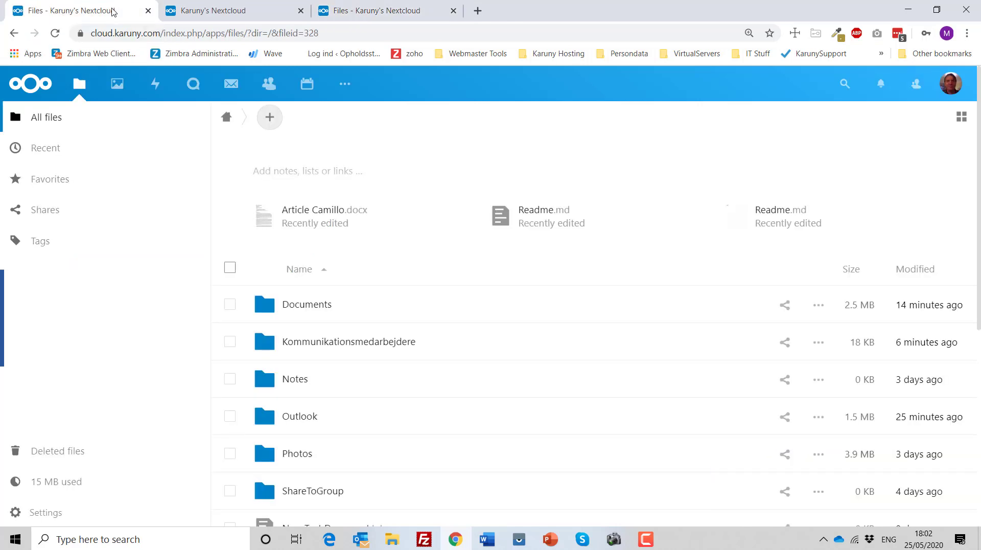